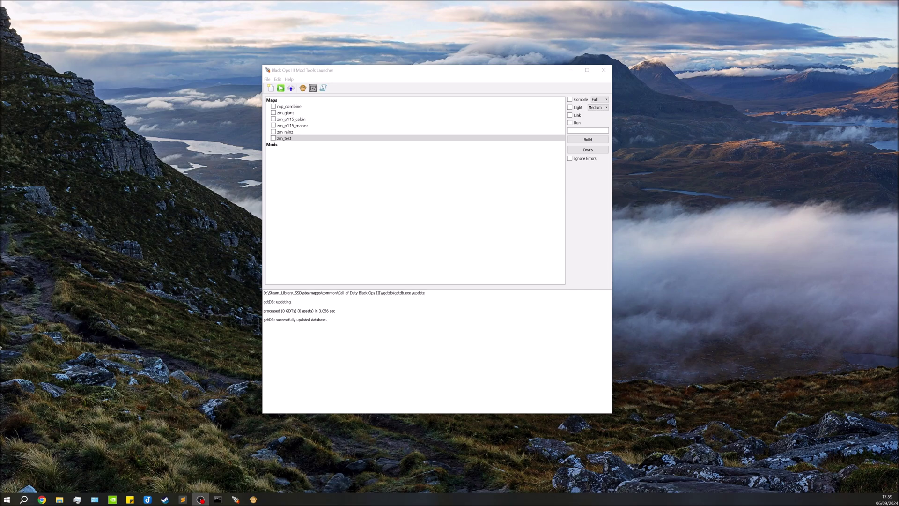
Open the usermaps > zm_test > zone folder in File Explorer
left_click(59, 500)
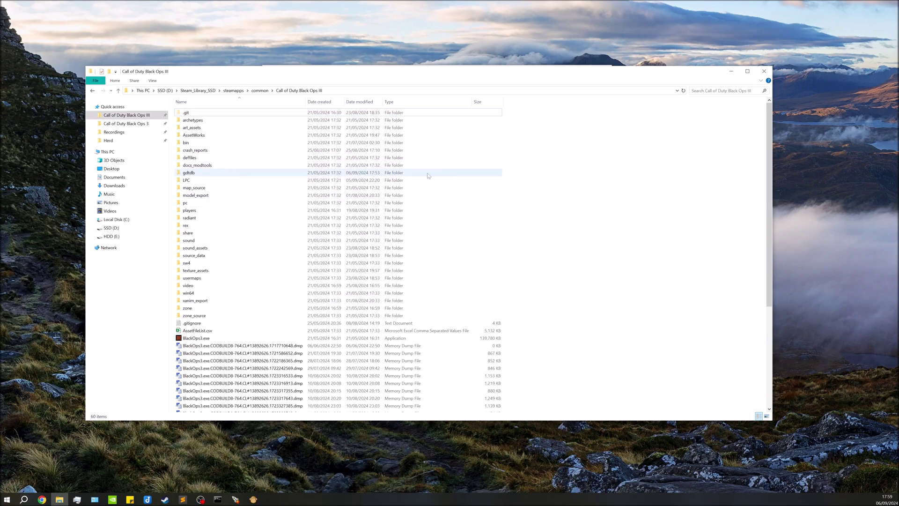
double_click(200, 279)
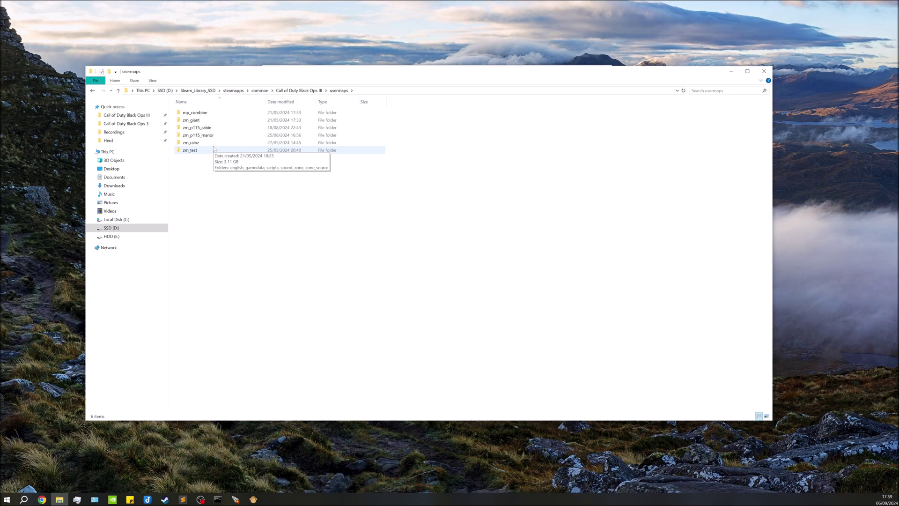
left_click(215, 150)
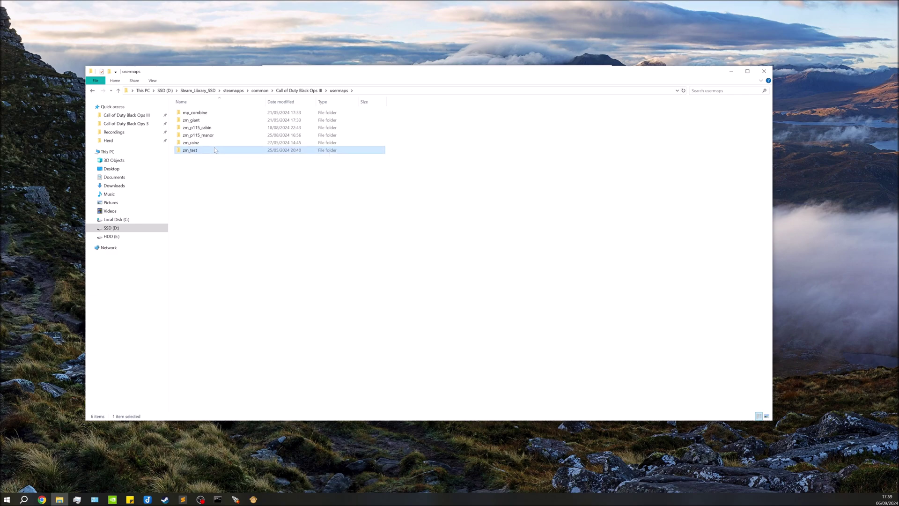
double_click(216, 150)
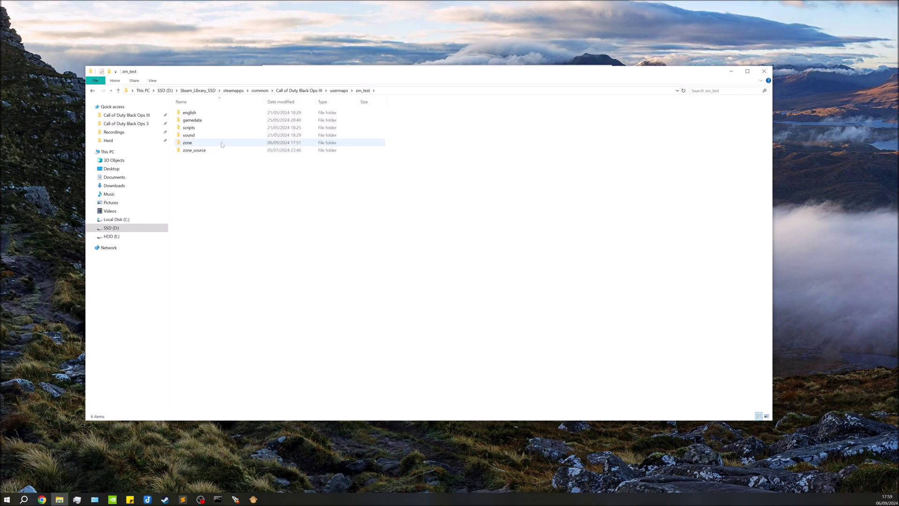
double_click(222, 144)
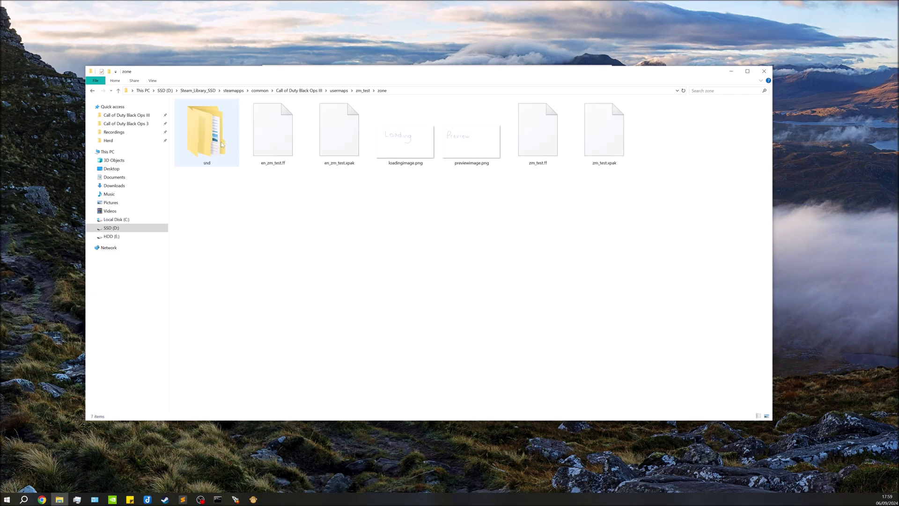
Compare the sizes of loadingimage.png and previewimage.png, then return to the Mod Tools Launcher
left_click(435, 147)
left_click(439, 196)
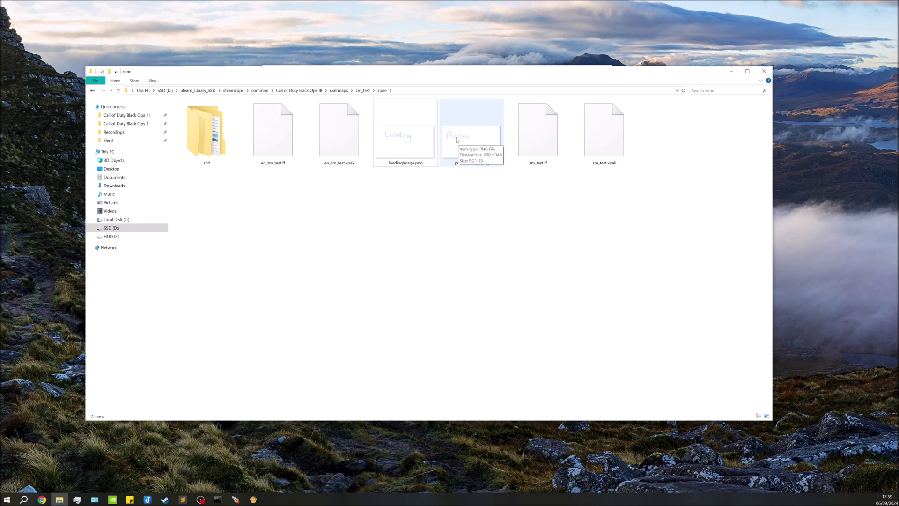
left_click(427, 138)
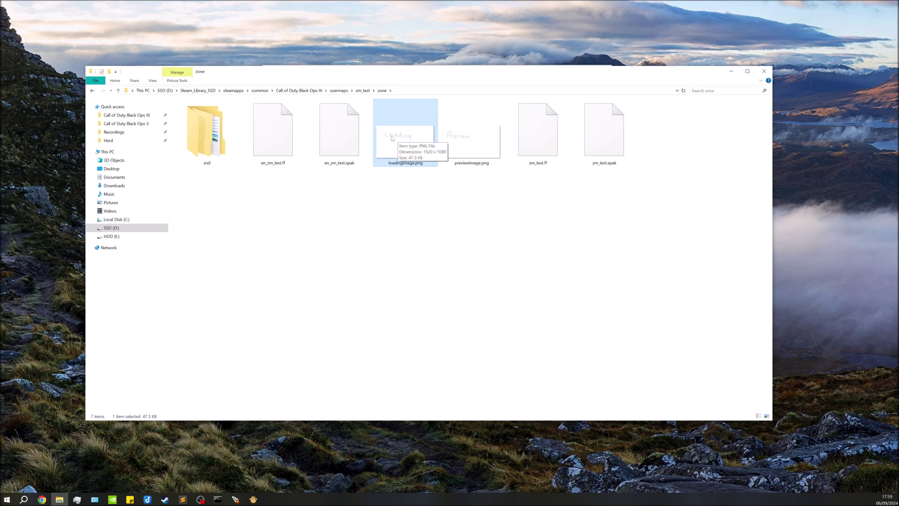
left_click(453, 140)
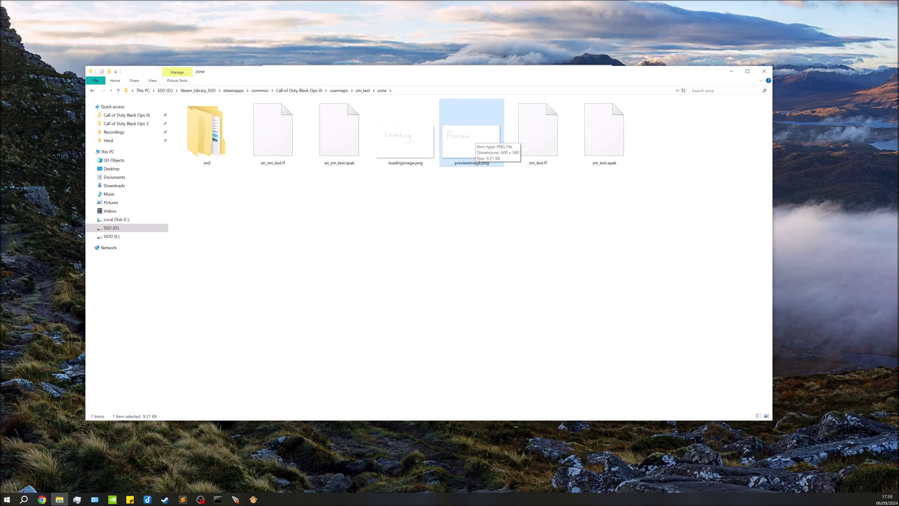
left_click(436, 230)
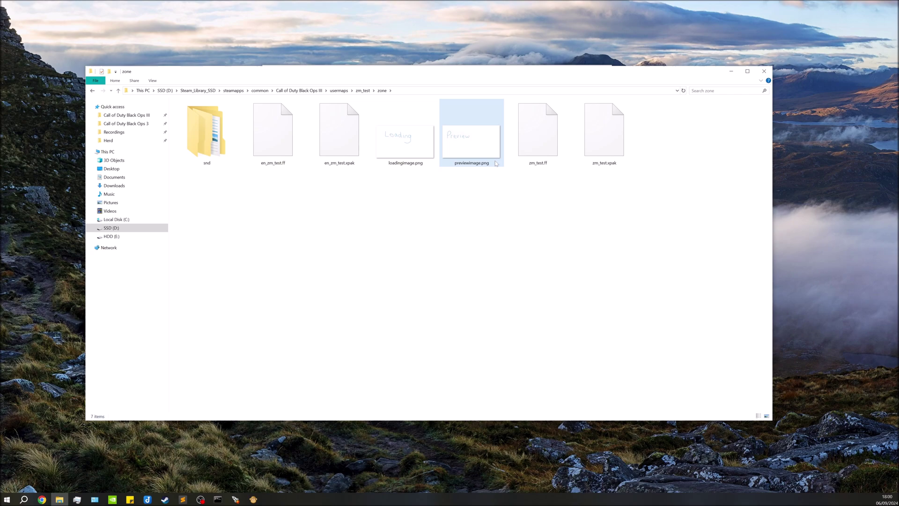
mouse_move(471, 149)
left_click(469, 166)
mouse_move(459, 164)
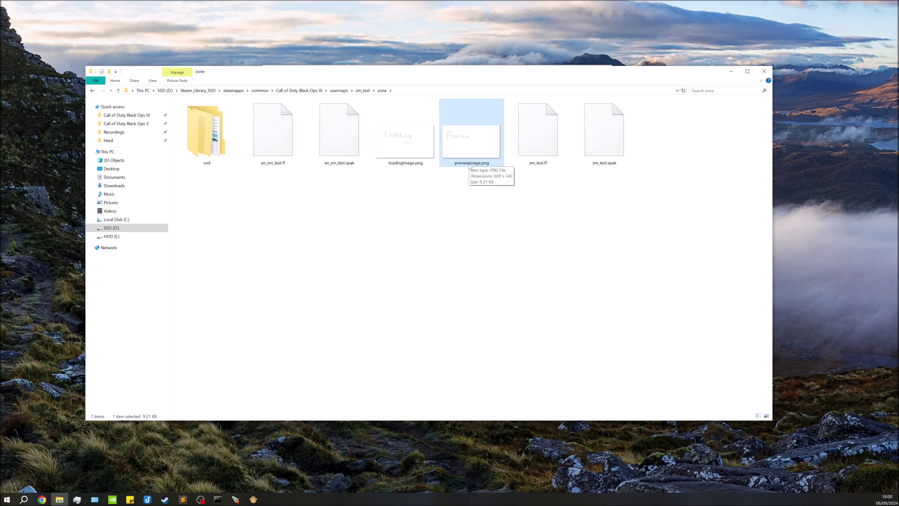
left_click(399, 164)
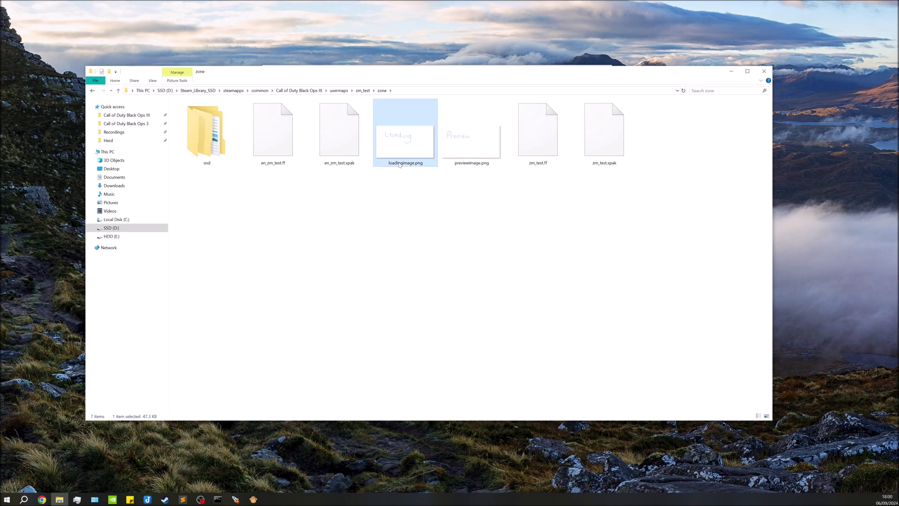
left_click(423, 181)
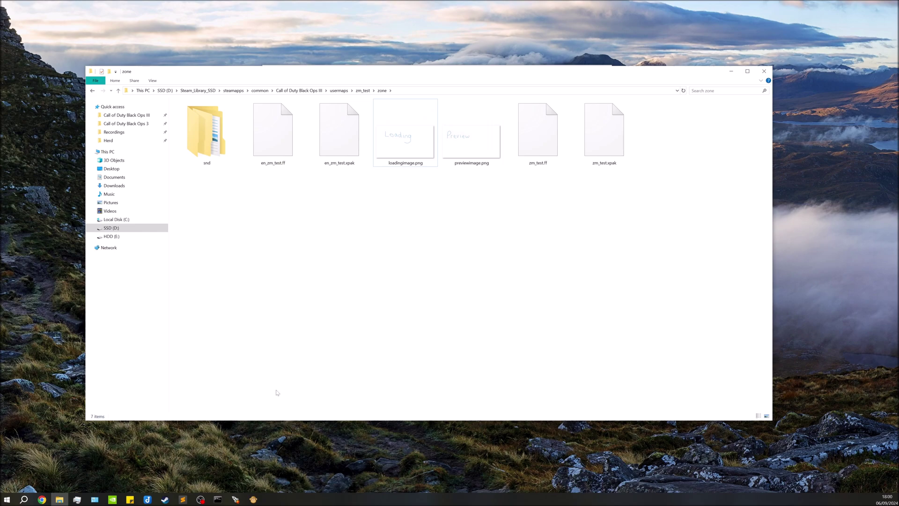
left_click(235, 499)
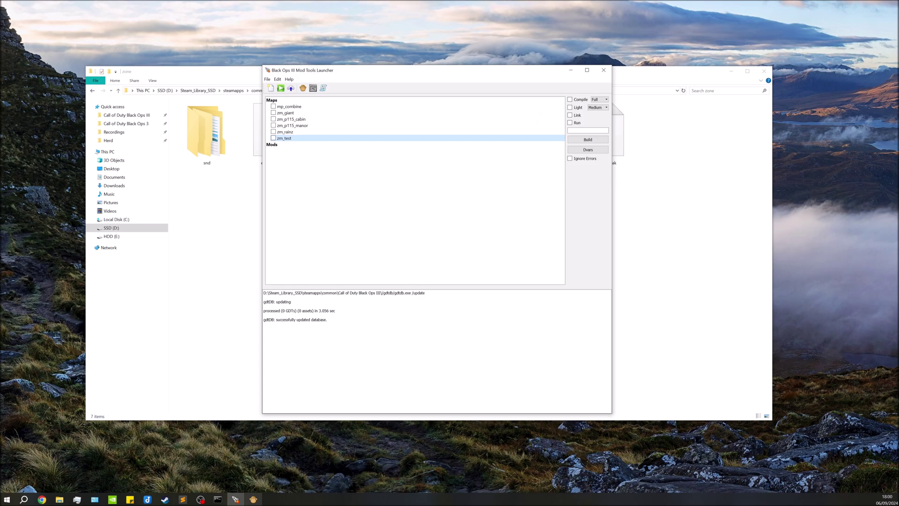
Switch to the Asset Property Editor window from the taskbar
left_click(252, 499)
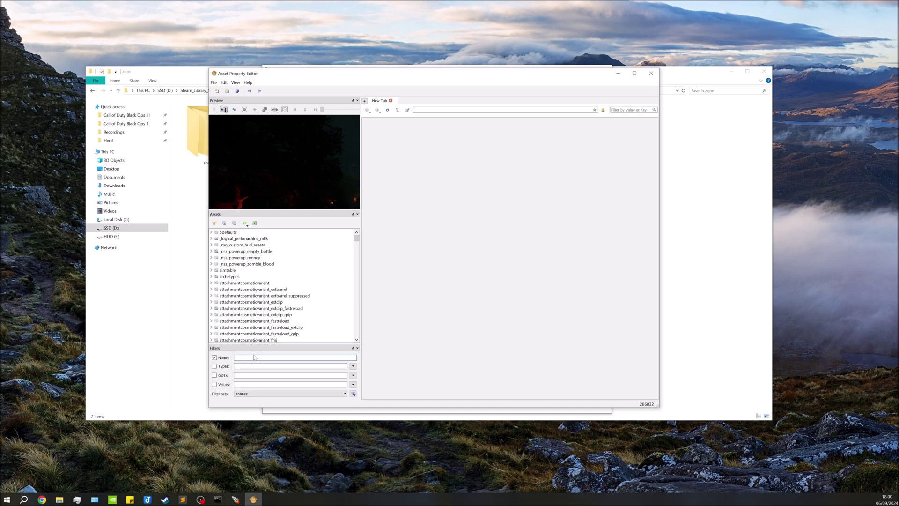
Filter assets by the name 'black' and open the black image asset from the code folder
type("b")
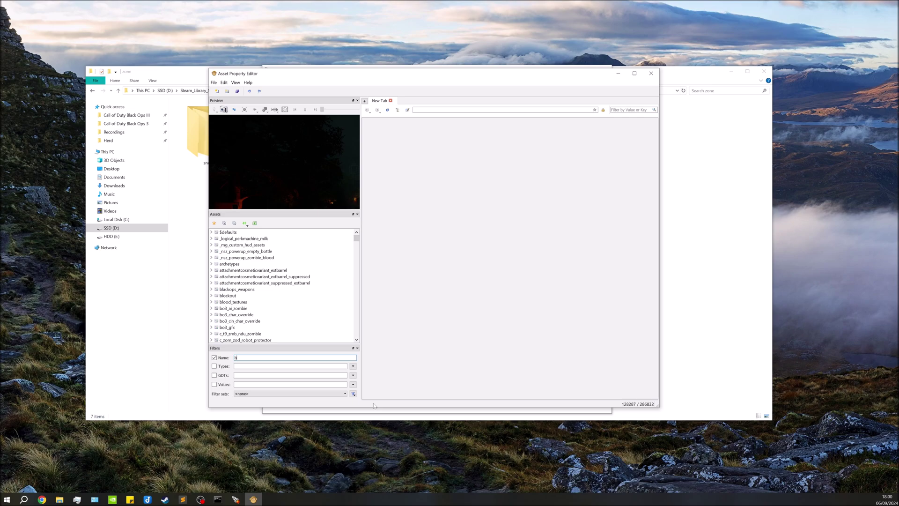
type("lack")
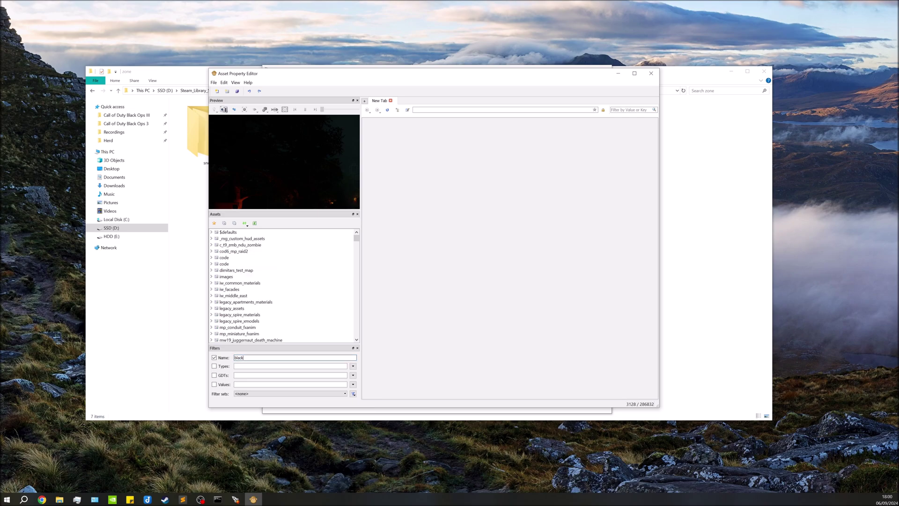
left_click(211, 264)
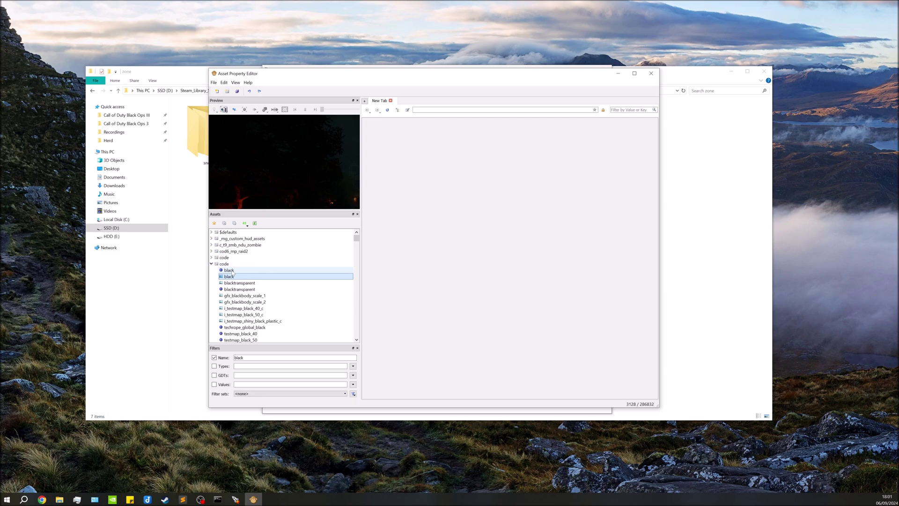
left_click(233, 265)
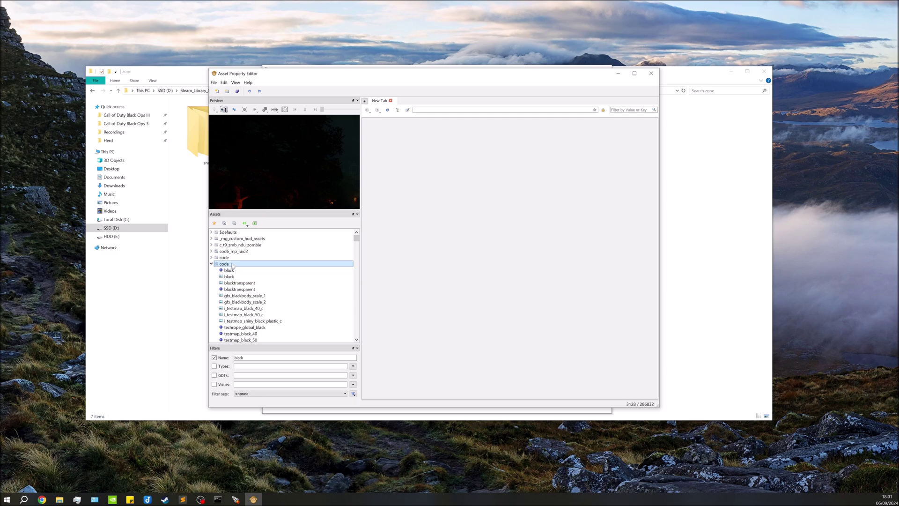
left_click(237, 276)
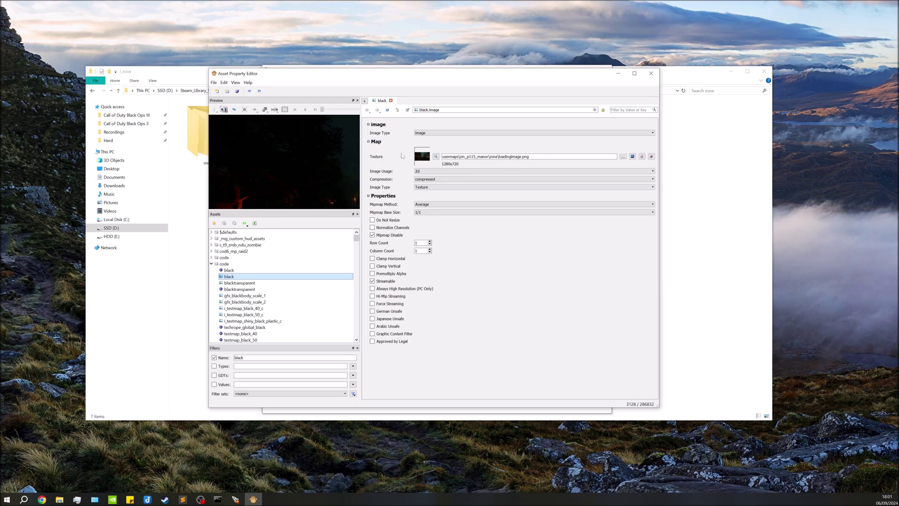
Select the black image's current Texture file path field
left_click(507, 155)
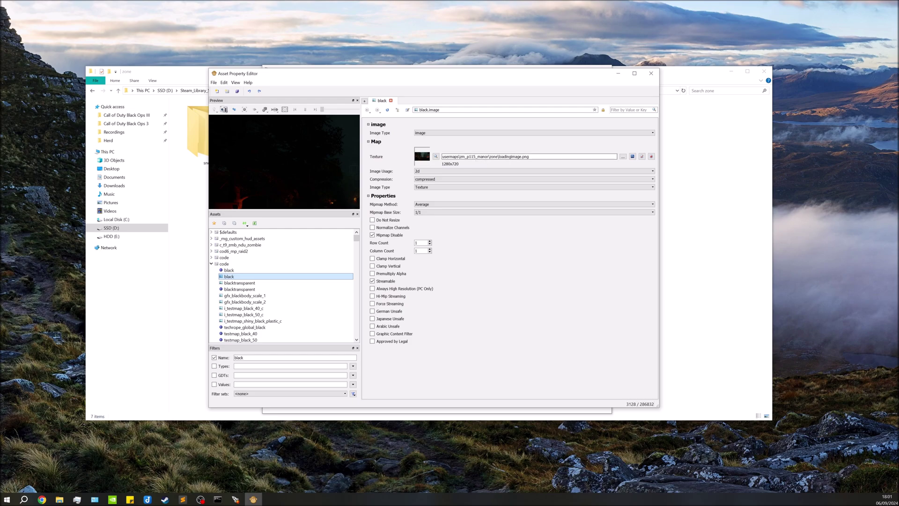
Set the black image's texture to usermaps\zm_test\zone\loadingimage.png, filtering to PNG Files
left_click(623, 157)
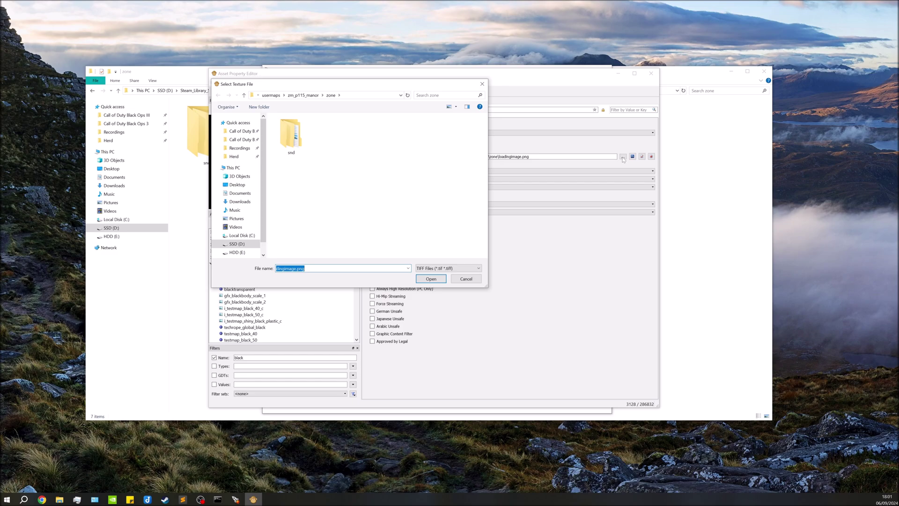
left_click(270, 95)
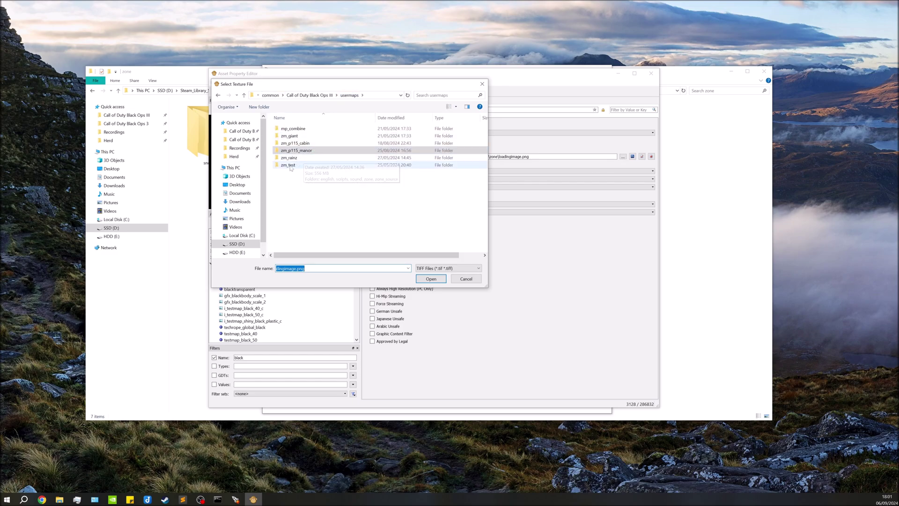
double_click(304, 165)
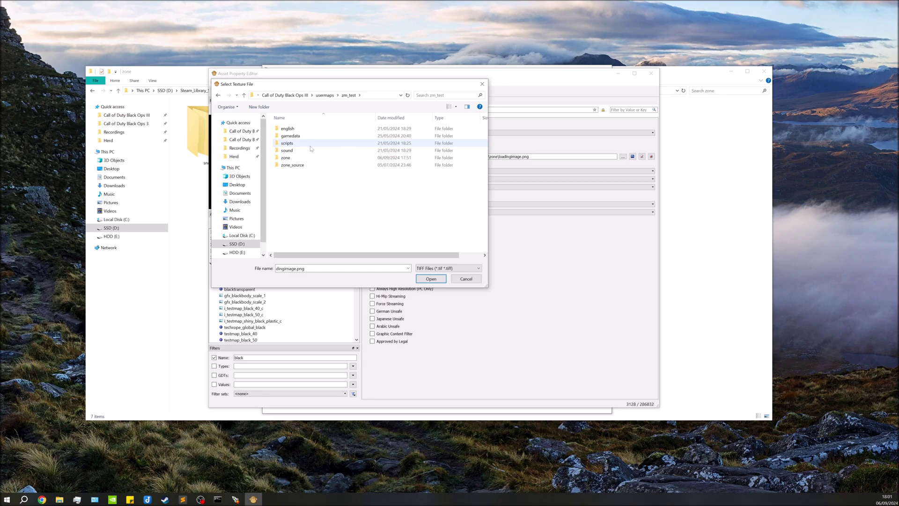
left_click_drag(446, 86, 422, 178)
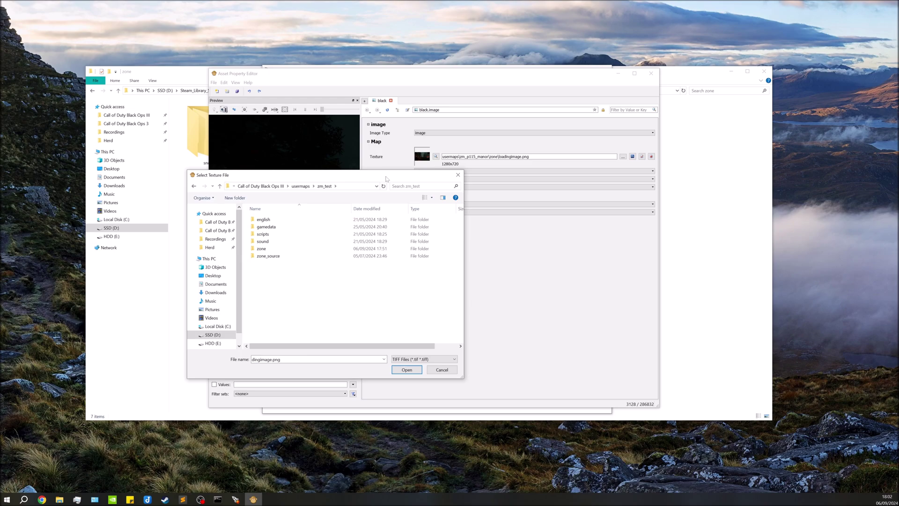
left_click_drag(386, 177, 394, 165)
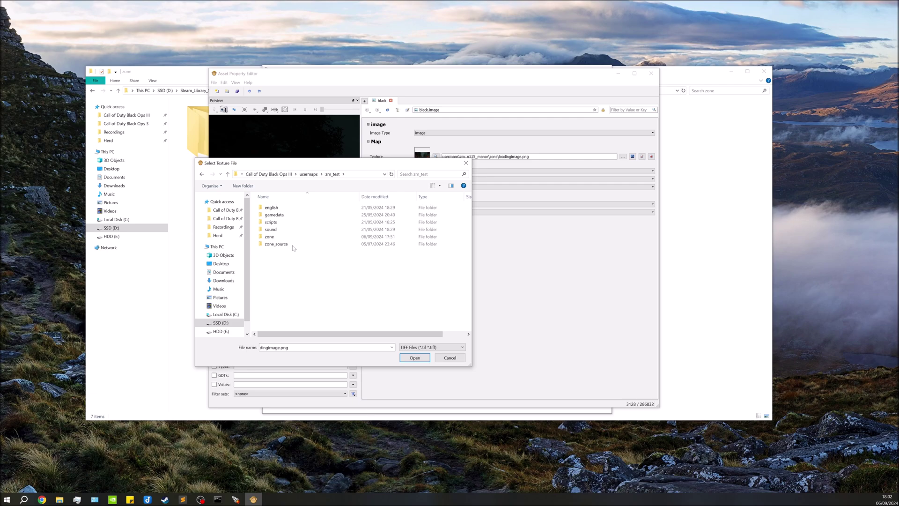
double_click(278, 237)
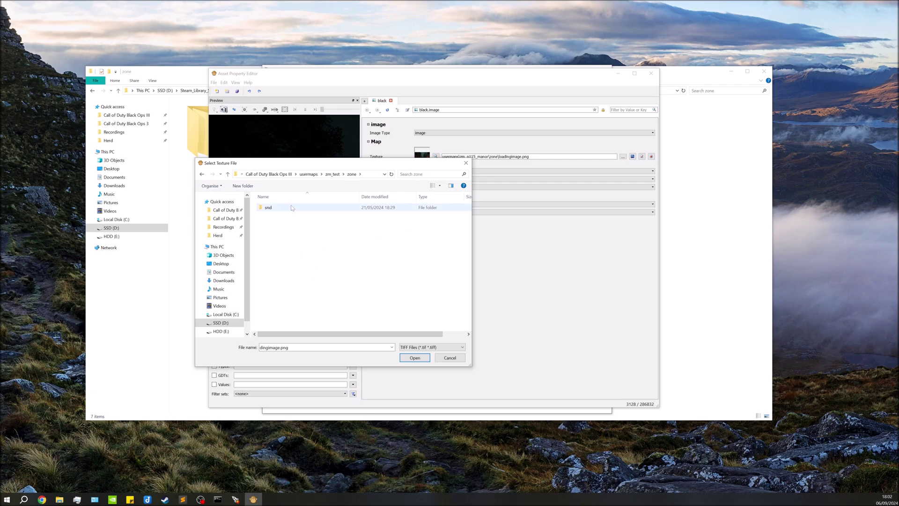
left_click(447, 349)
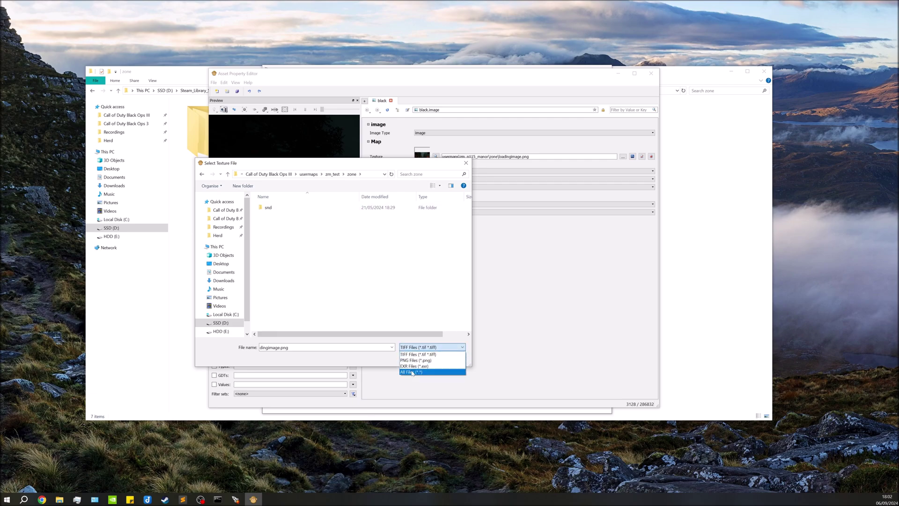
left_click(411, 361)
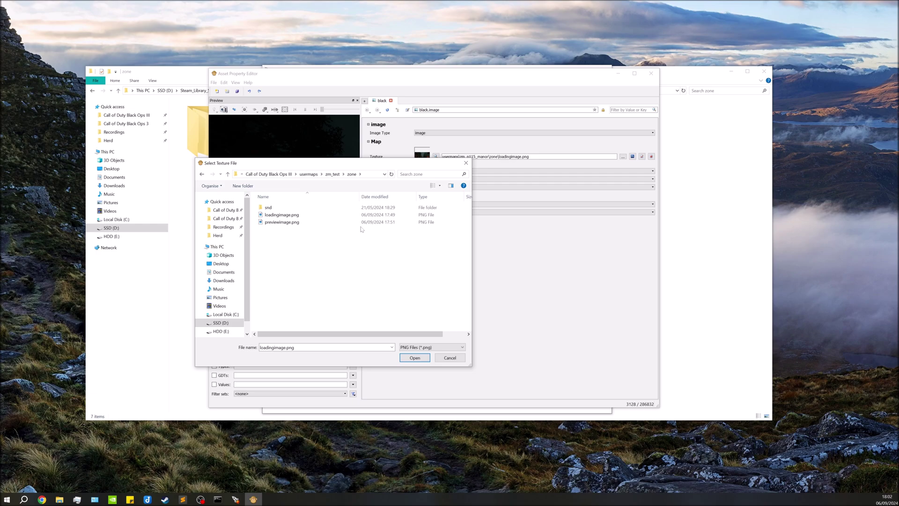
left_click(286, 216)
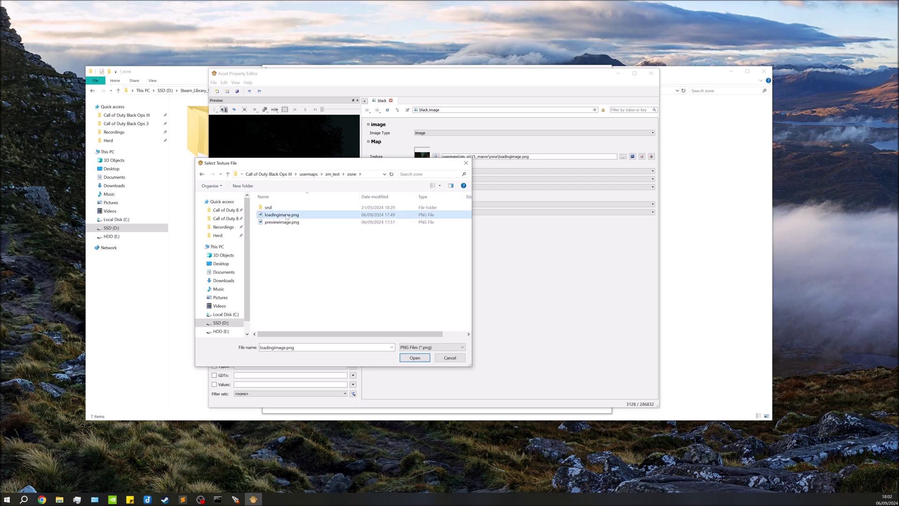
left_click(414, 358)
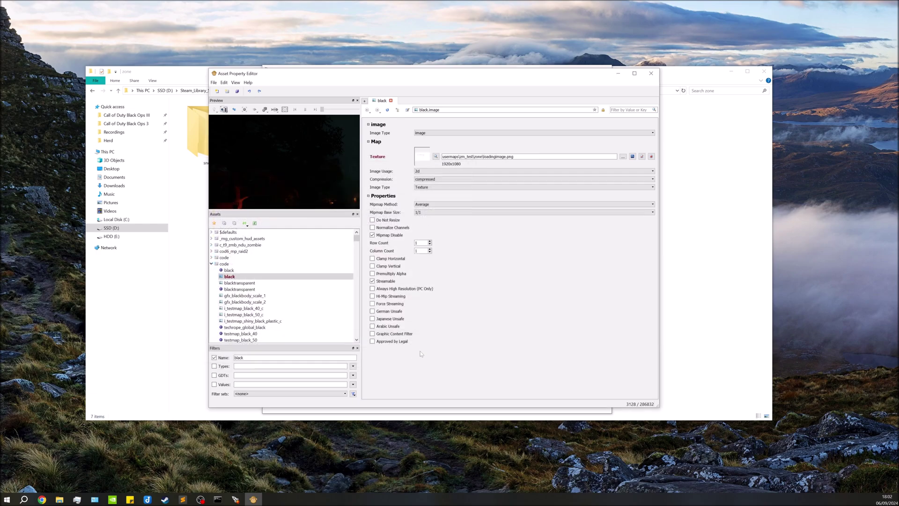
Preview the loadingimage.png texture full size, then close the preview and the Asset Property Editor
left_click(424, 156)
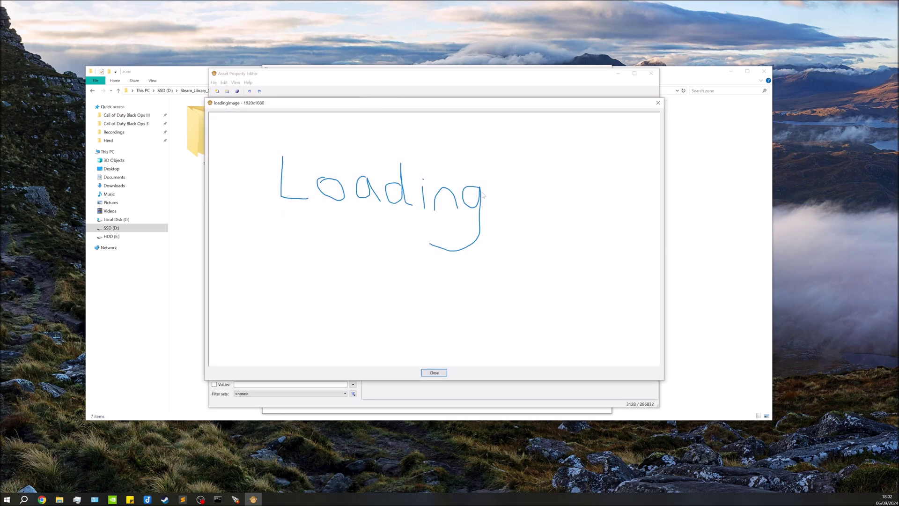
left_click(657, 104)
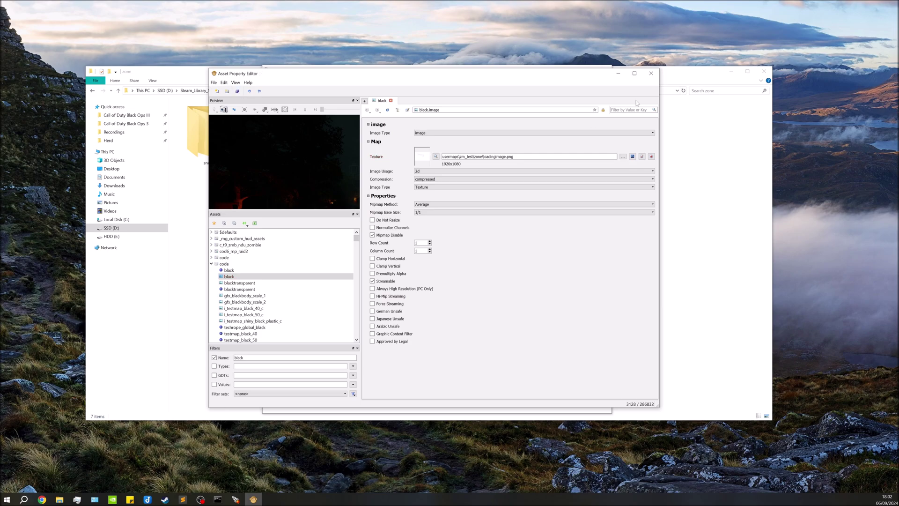
left_click(651, 73)
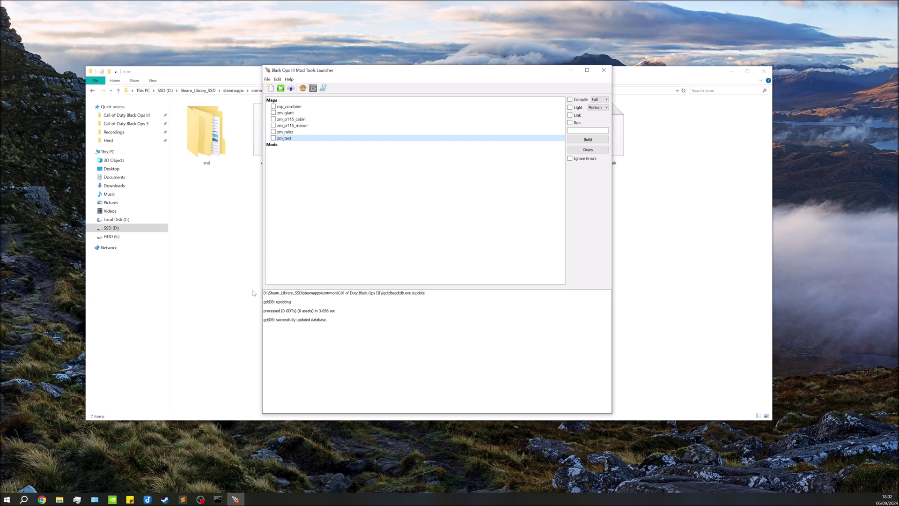
Open zm_test\zone_source and bring zm_test.zone up in Sublime Text
left_click(206, 238)
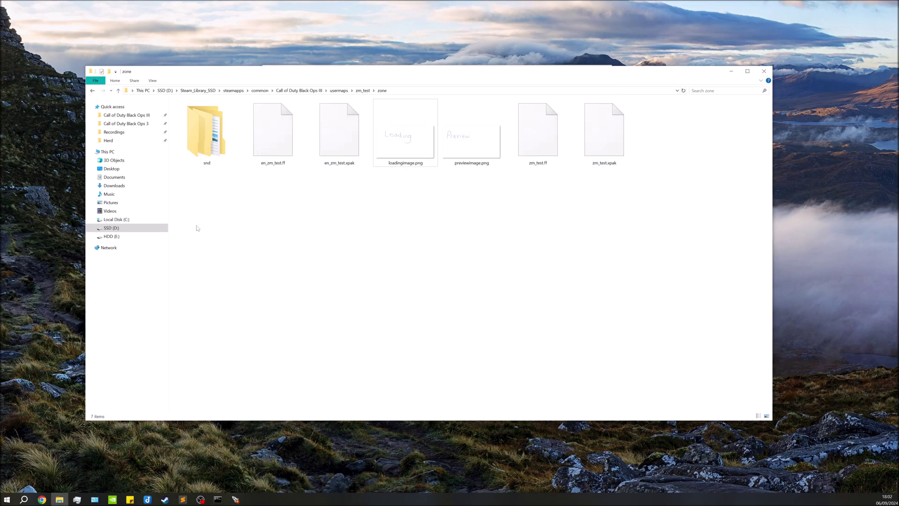
left_click(364, 91)
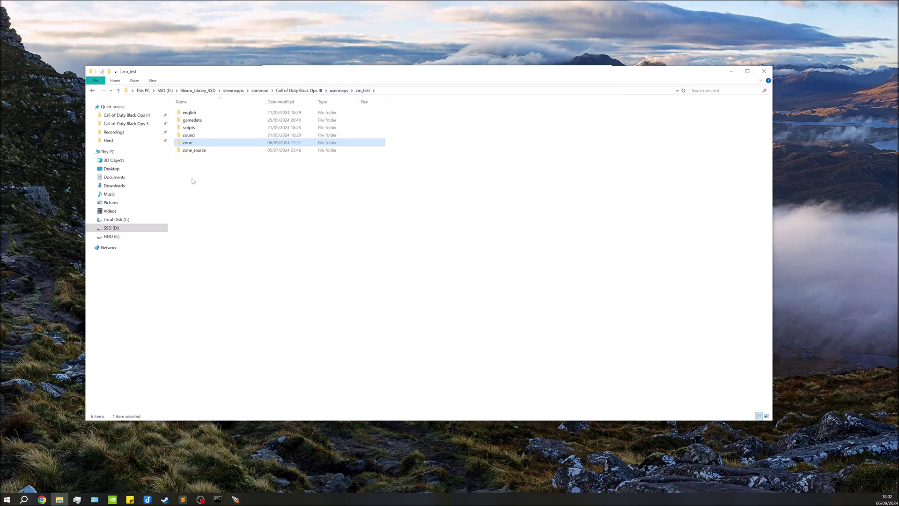
double_click(205, 152)
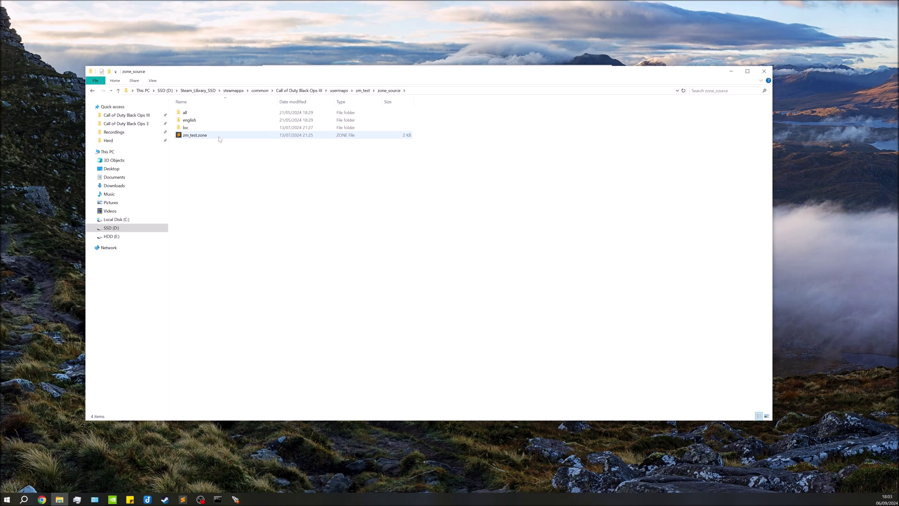
left_click(219, 138)
left_click(309, 264)
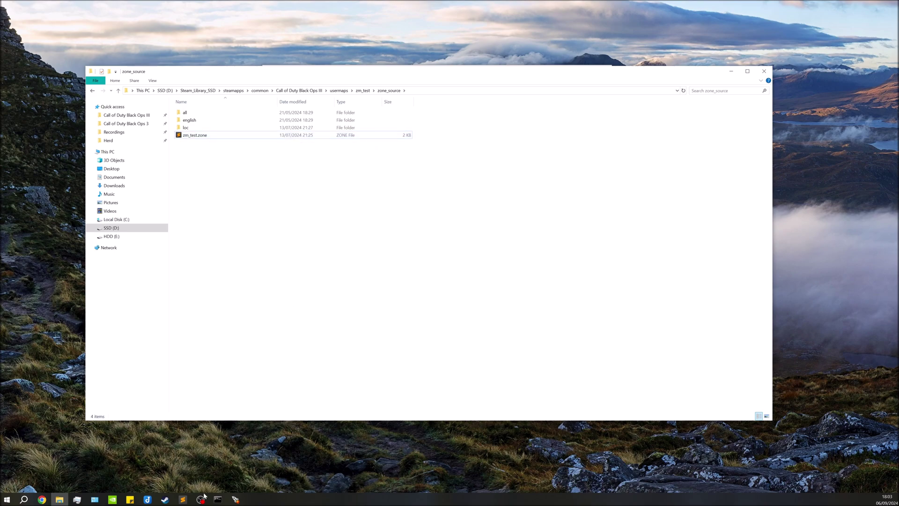
left_click(209, 465)
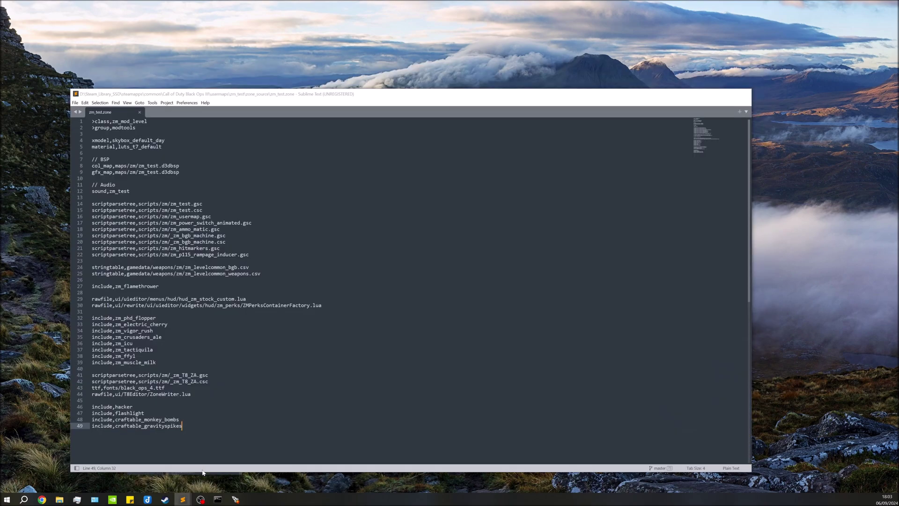
Append an 'image,black' line at the end of zm_test.zone and save it
left_click(109, 159)
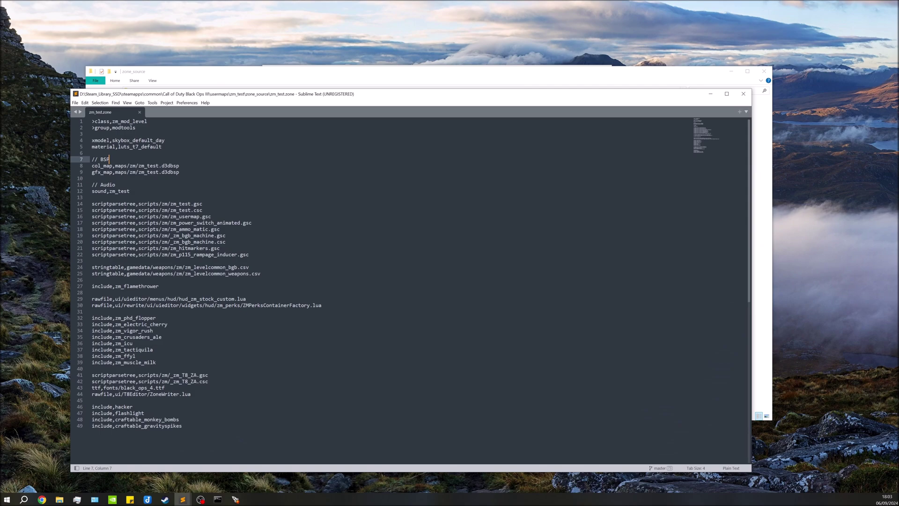
scroll(410, 273, "down", 7)
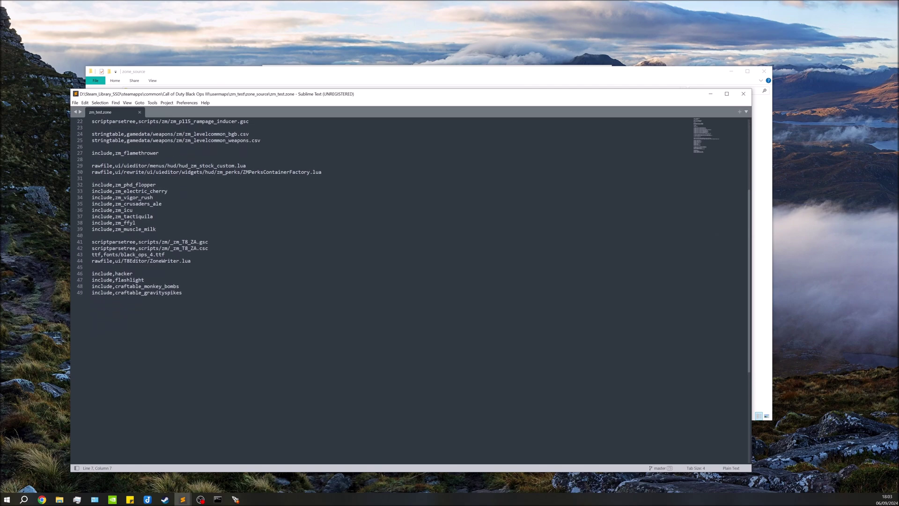
left_click(182, 292)
key("Return")
key("Return")
type("image,black")
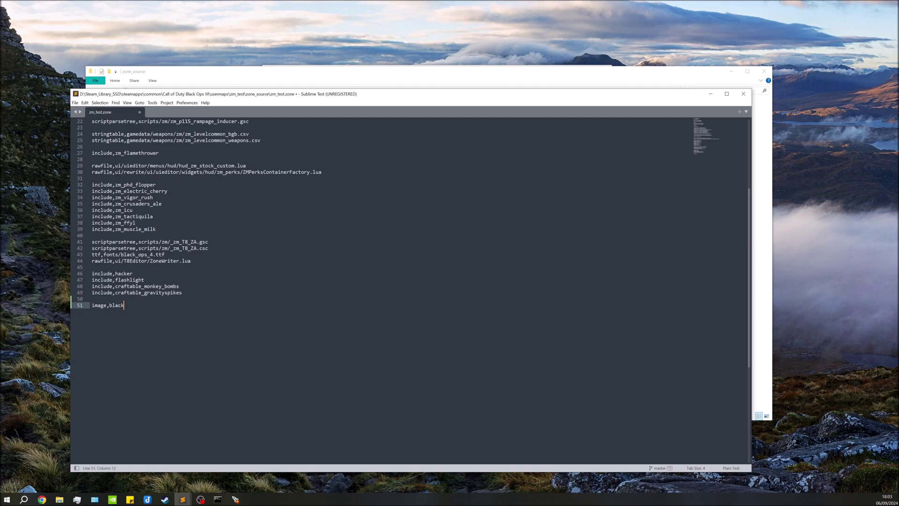
key("ctrl+s")
Go to Call of Duty Black Ops III\zone_source\all\assetlist and edit core_gfx.csv in Notepad
left_click(60, 499)
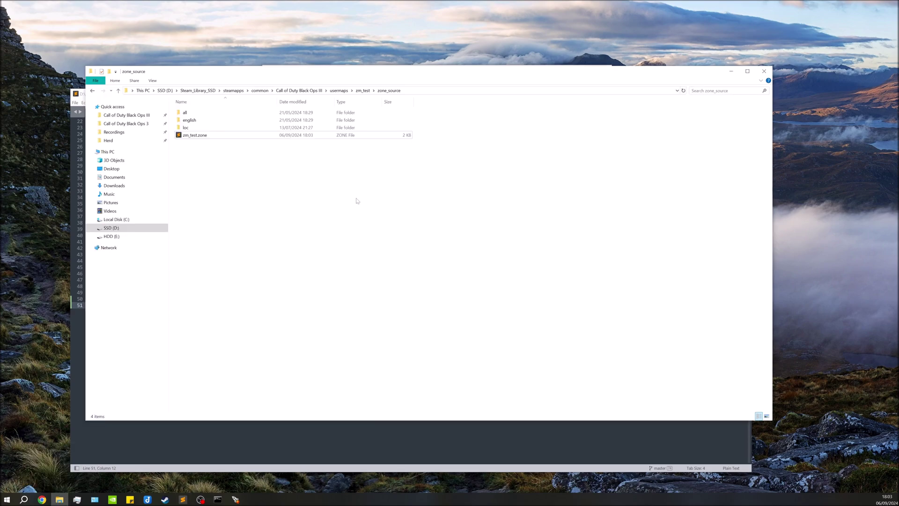
left_click(314, 92)
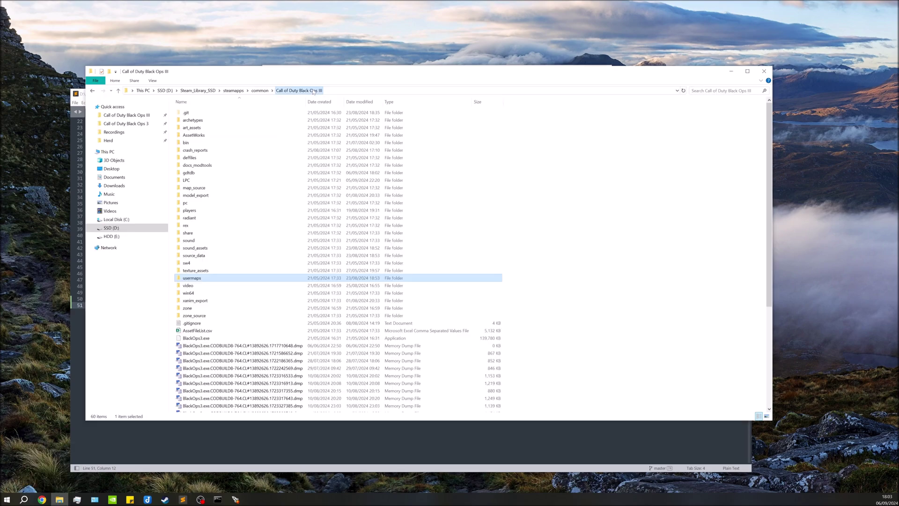
double_click(199, 316)
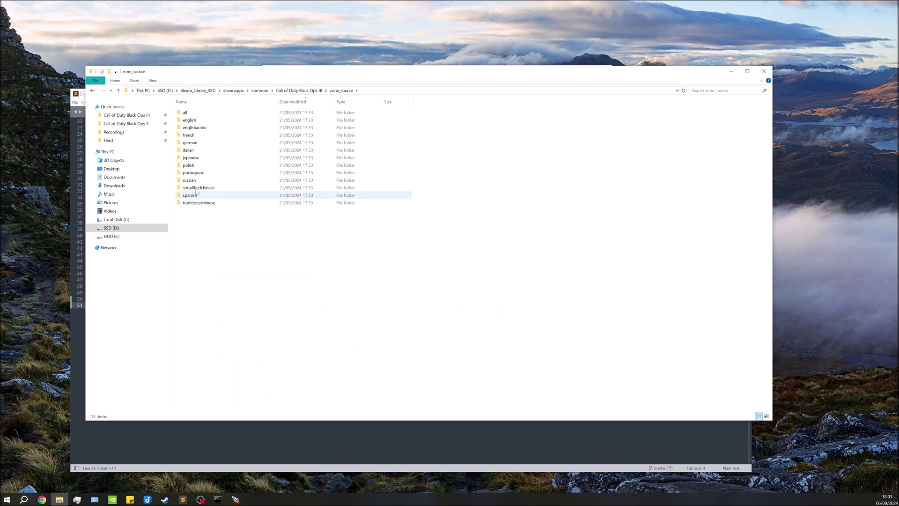
double_click(202, 114)
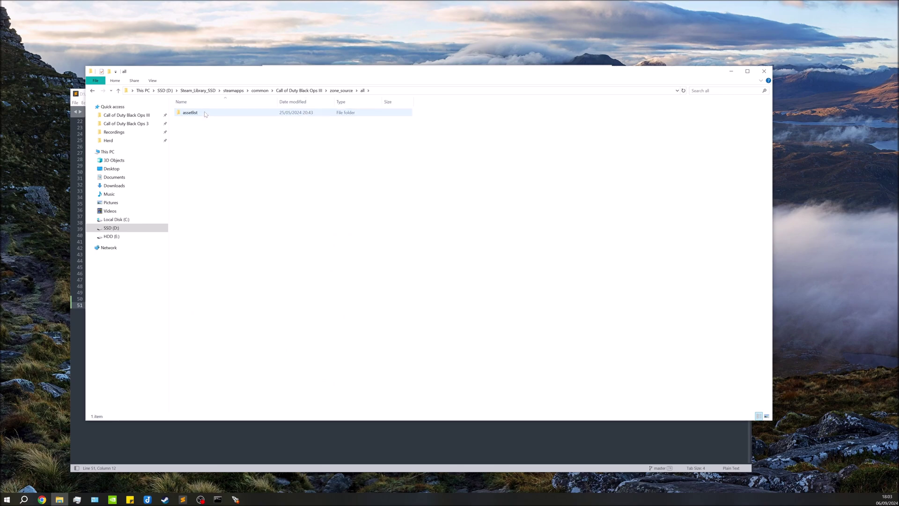
double_click(205, 114)
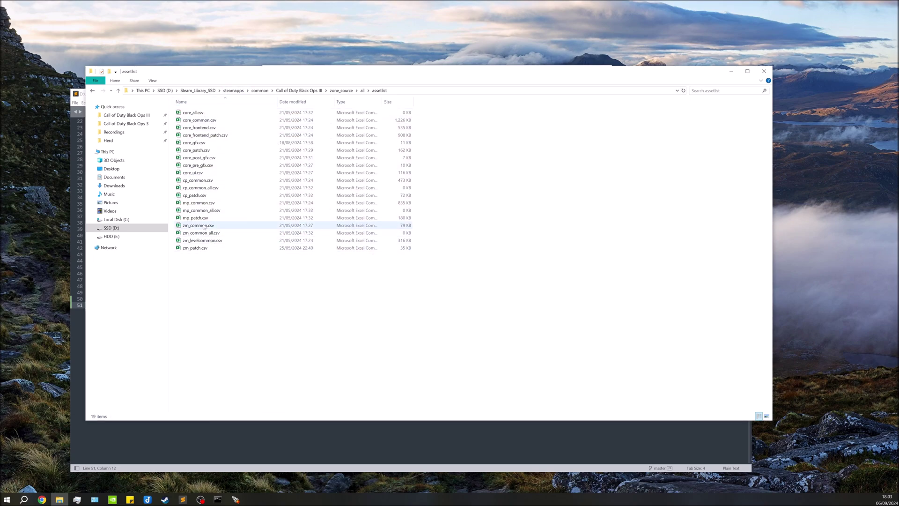
left_click(202, 143)
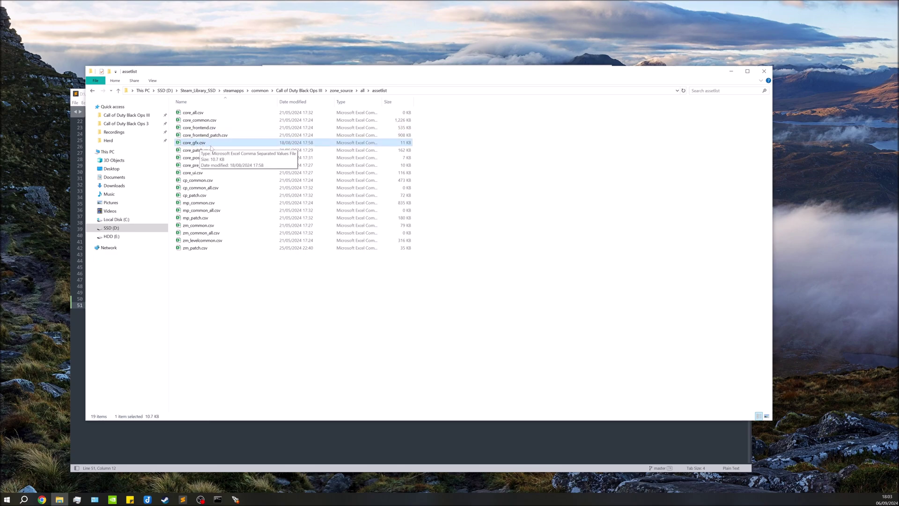
right_click(213, 145)
left_click(228, 173)
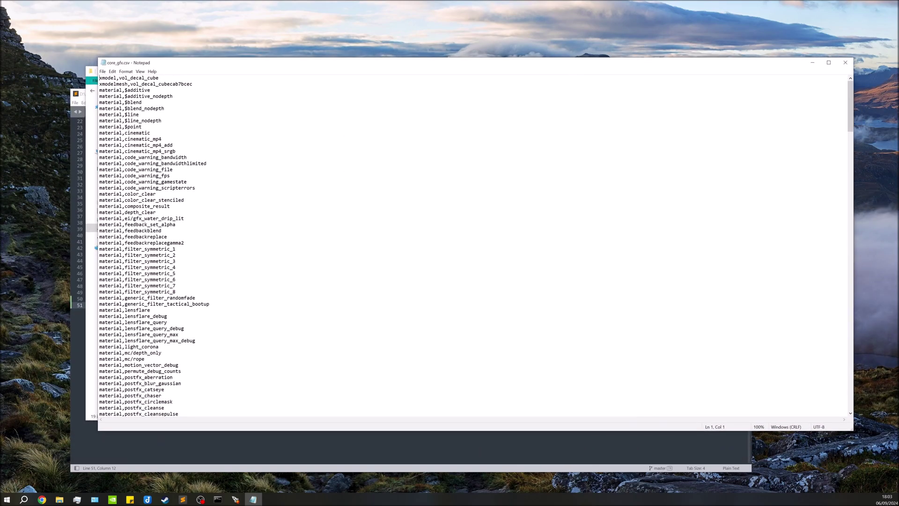
Search core_gfx.csv for the 'image.black' entry
left_click(206, 164)
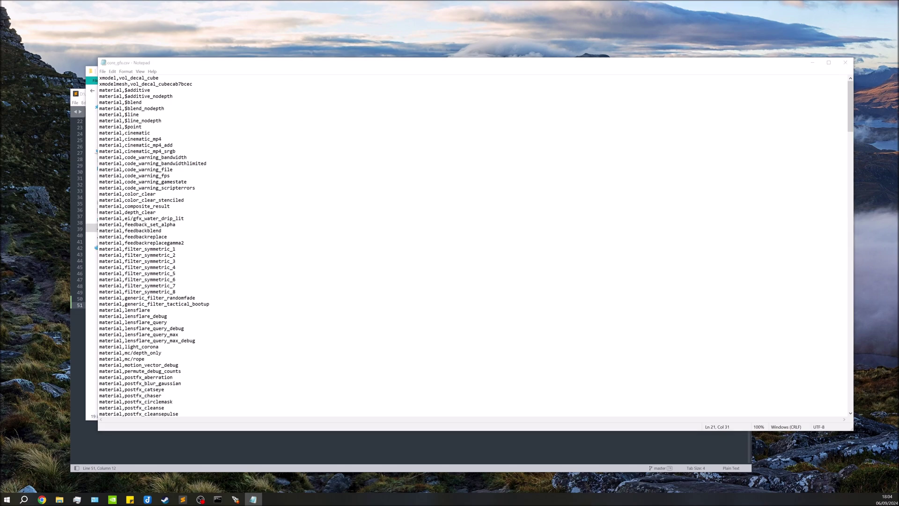
key("ctrl+f")
left_click_drag(178, 123, 293, 148)
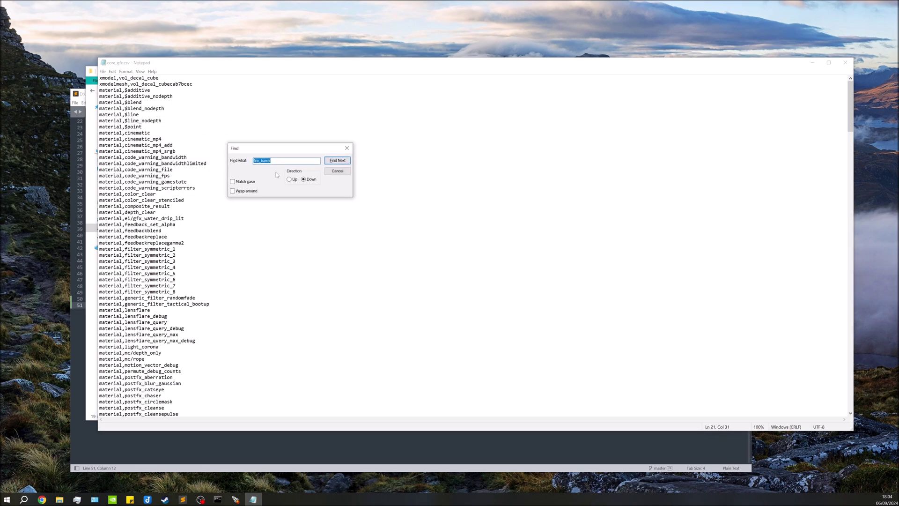
type("black")
key("Home")
type("image.")
left_click(338, 160)
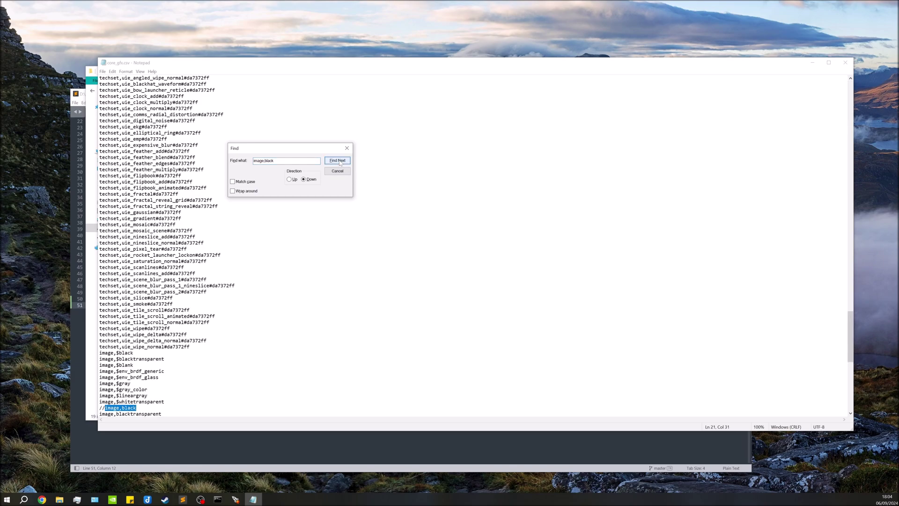
left_click(347, 148)
Comment out the image,black line with // and save core_gfx.csv
scroll(347, 148, "down", 5)
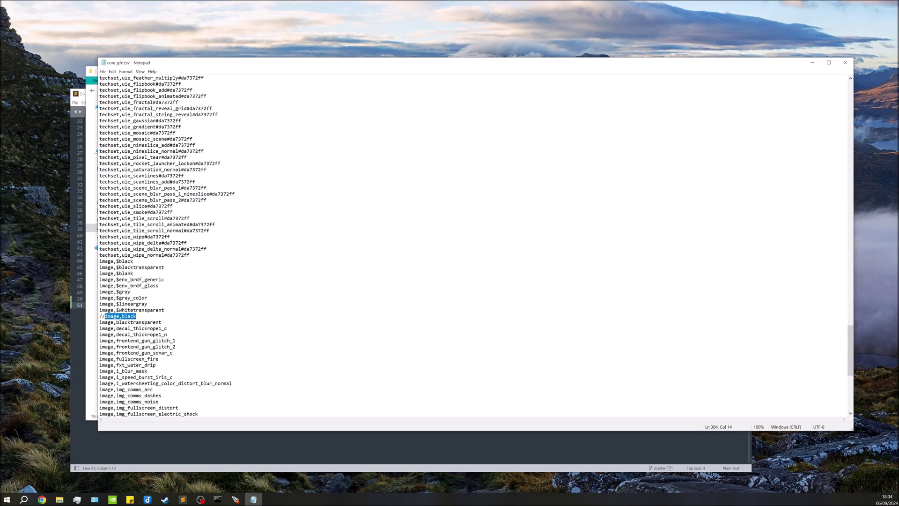
key("Right")
key("shift+Left")
key("shift+Left")
key("shift+Left")
key("shift+Left")
key("shift+Left")
key("shift+Left")
key("shift+Left")
key("shift+Left")
key("shift+Left")
key("shift+Left")
key("shift+Left")
left_click(131, 298)
key("shift+Left")
key("shift+Left")
key("End")
key("BackSpace")
key("BackSpace")
type("//")
key("ctrl+s")
Close core_gfx.csv and set the zm_test build to Compile, Light and Link with Low light quality
left_click(845, 63)
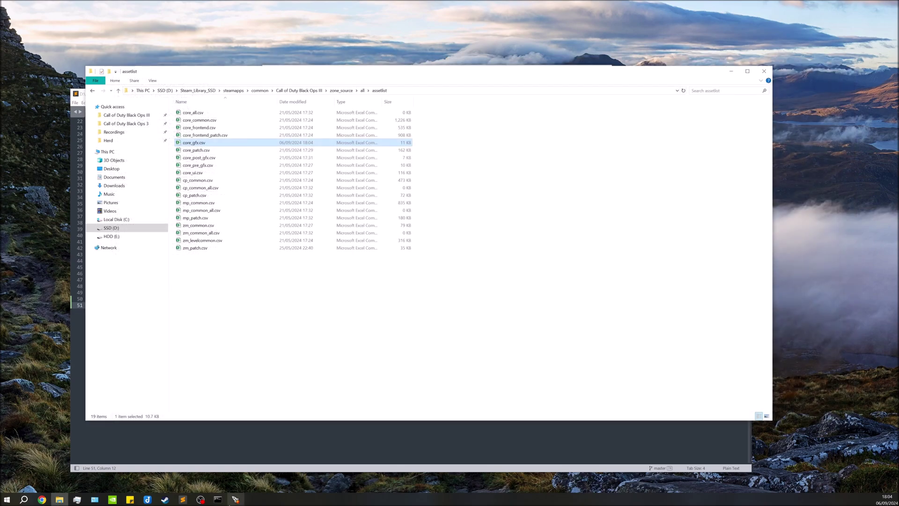
left_click(236, 499)
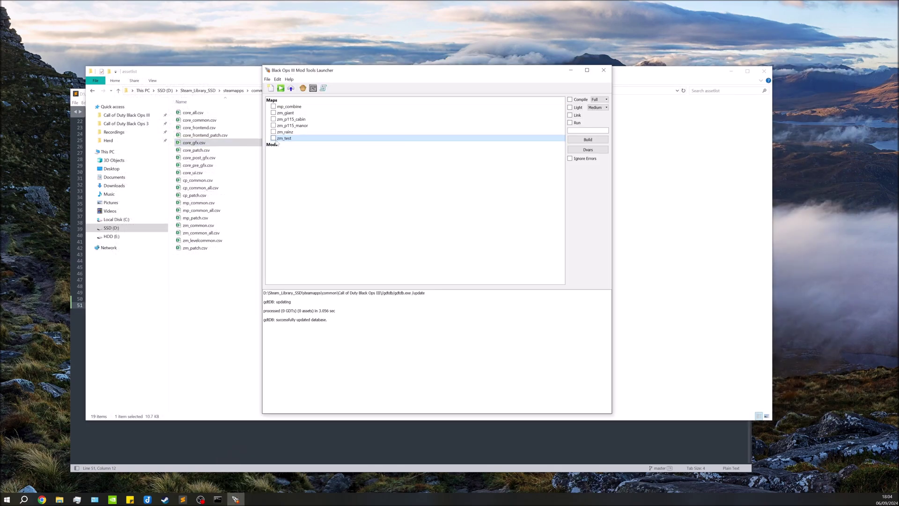
left_click(581, 100)
left_click(574, 111)
left_click(598, 108)
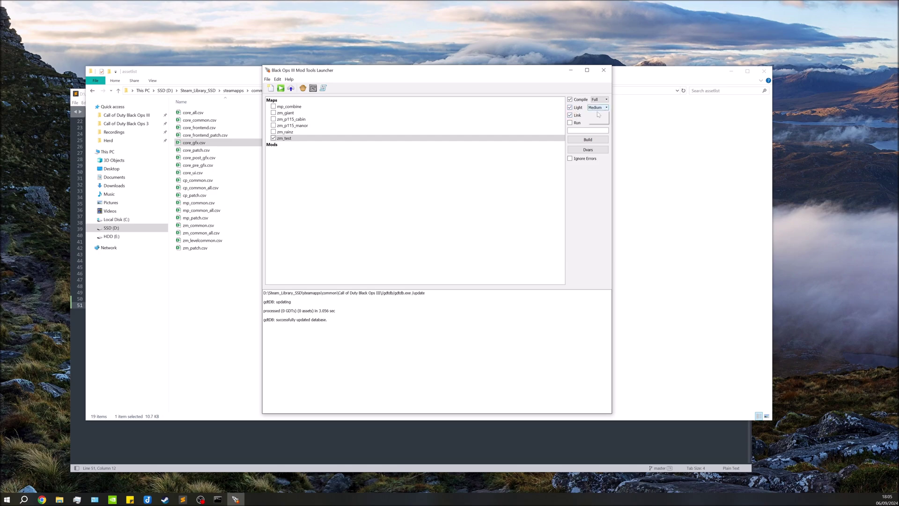
left_click(595, 114)
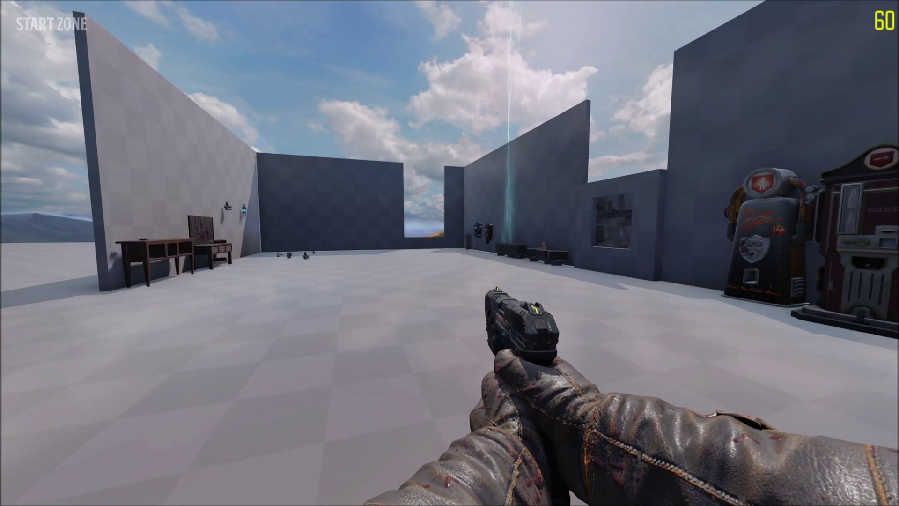
Bring up the pause menu over the loaded zm_test start zone with Esc
key("Escape")
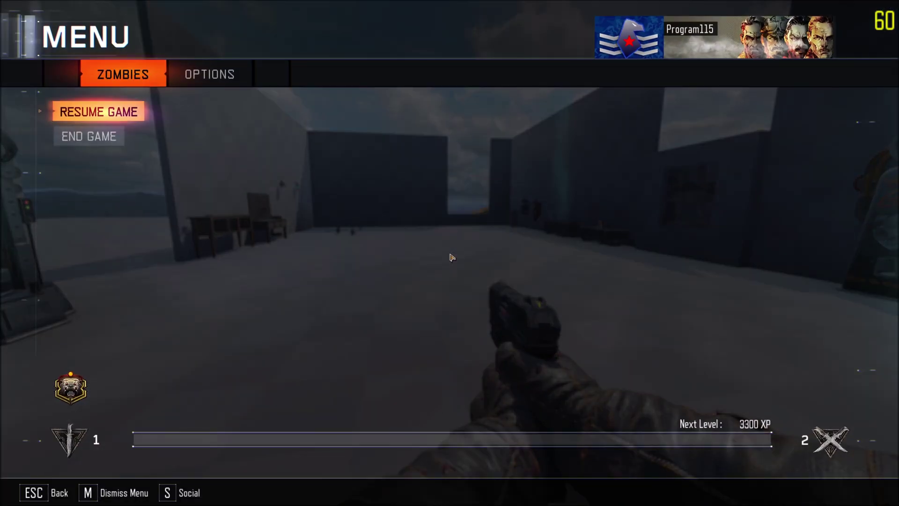